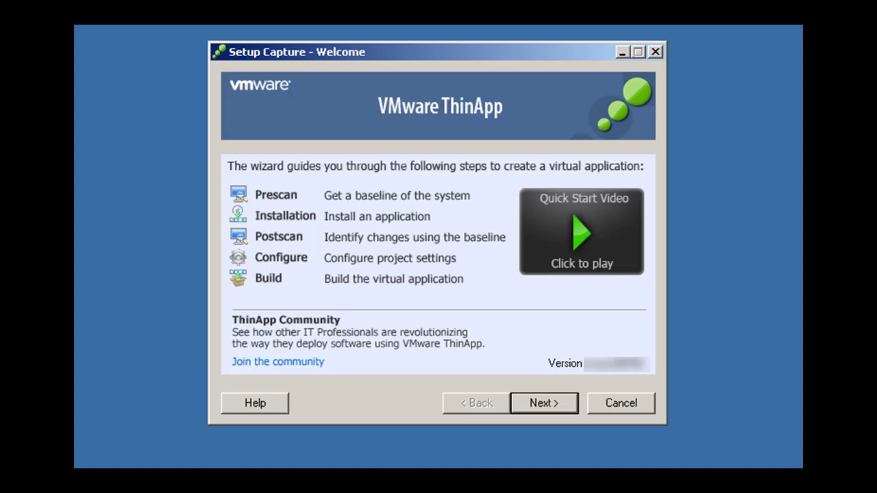
Run the prescan to capture a baseline of the system, and minimize the Setup Capture wizard.
{"action": "left_click", "coordinate": [518, 403]}
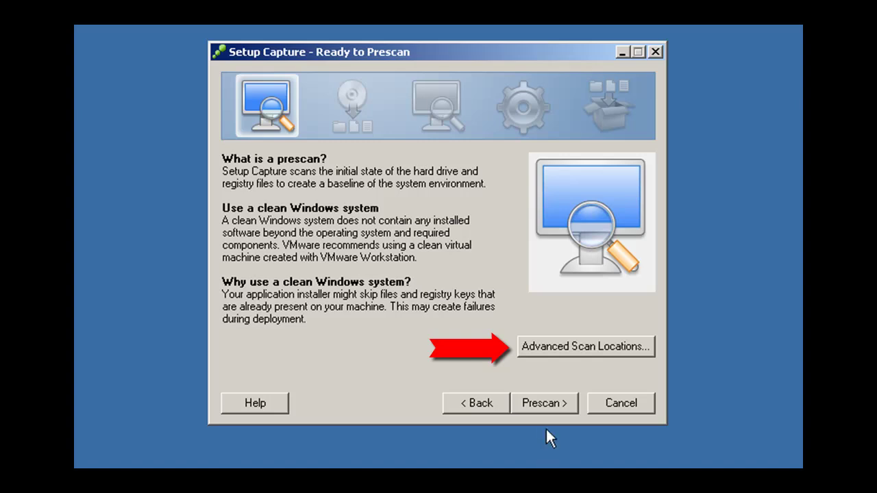
{"action": "left_click", "coordinate": [542, 405]}
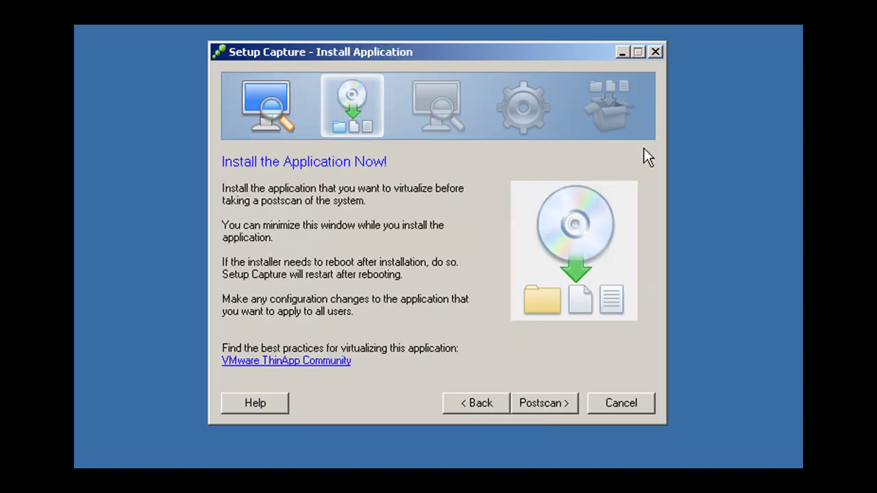
{"action": "left_click", "coordinate": [623, 51]}
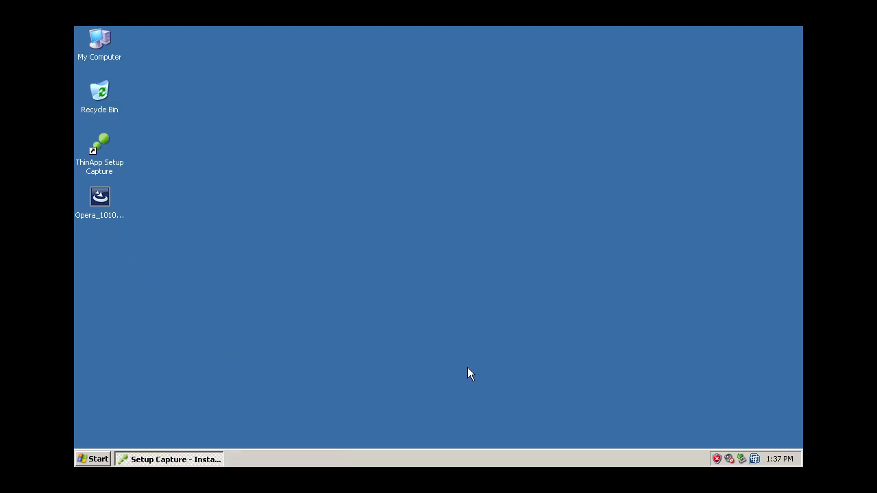
Install Opera 10.10 with the Standard settings, not as default browser, and run it when setup finishes.
{"action": "left_click", "coordinate": [493, 352]}
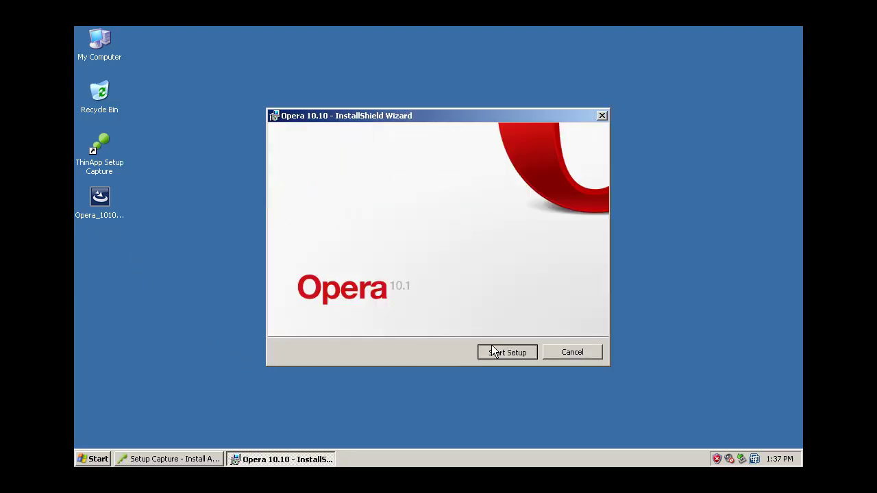
{"action": "left_click", "coordinate": [493, 352]}
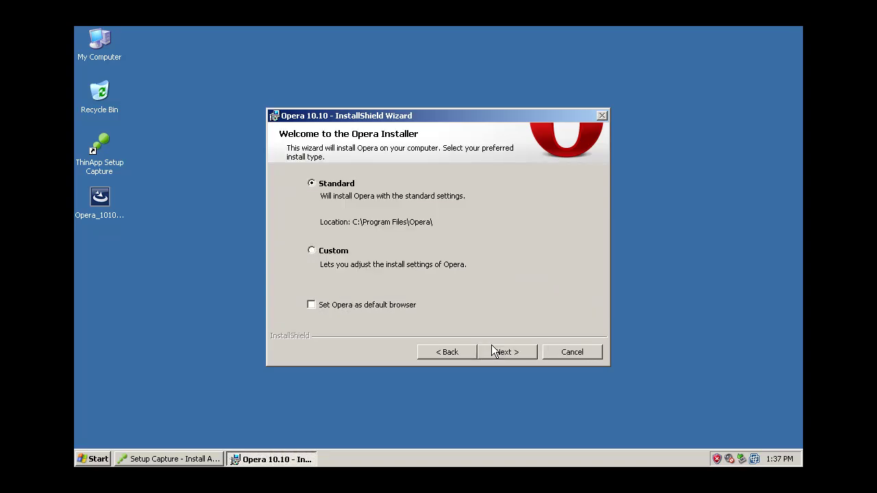
{"action": "left_click", "coordinate": [492, 348]}
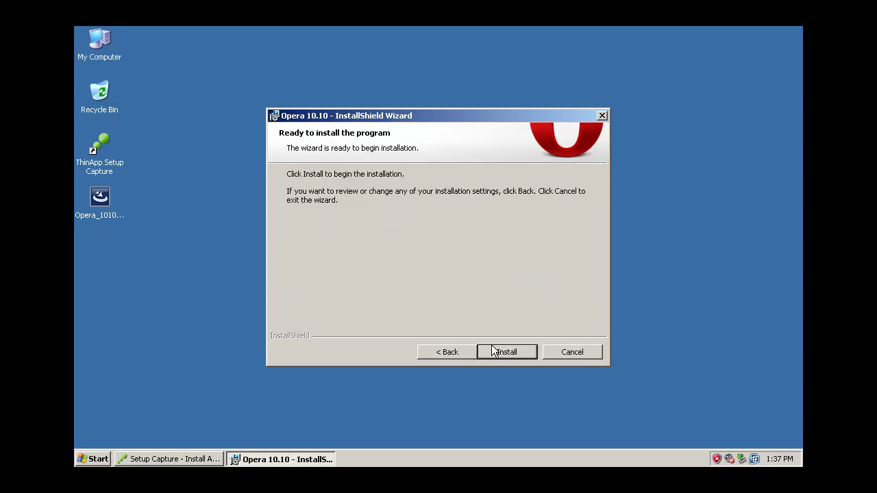
{"action": "left_click", "coordinate": [492, 350]}
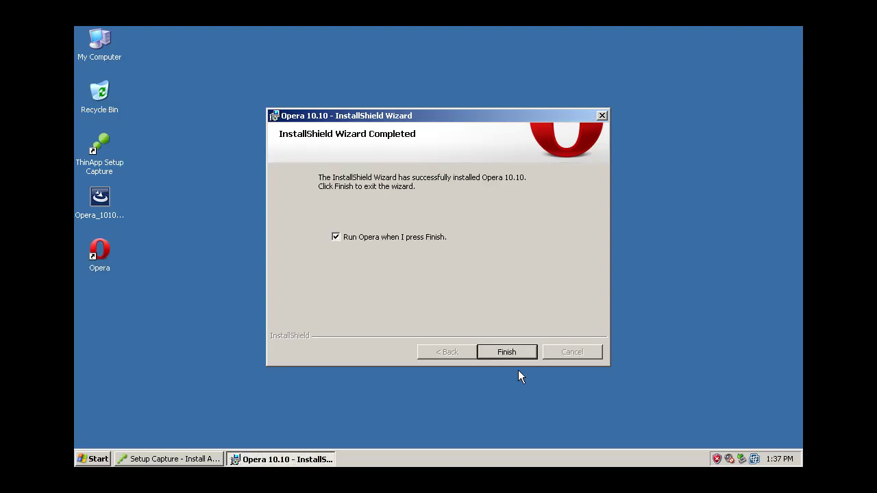
{"action": "left_click", "coordinate": [514, 352]}
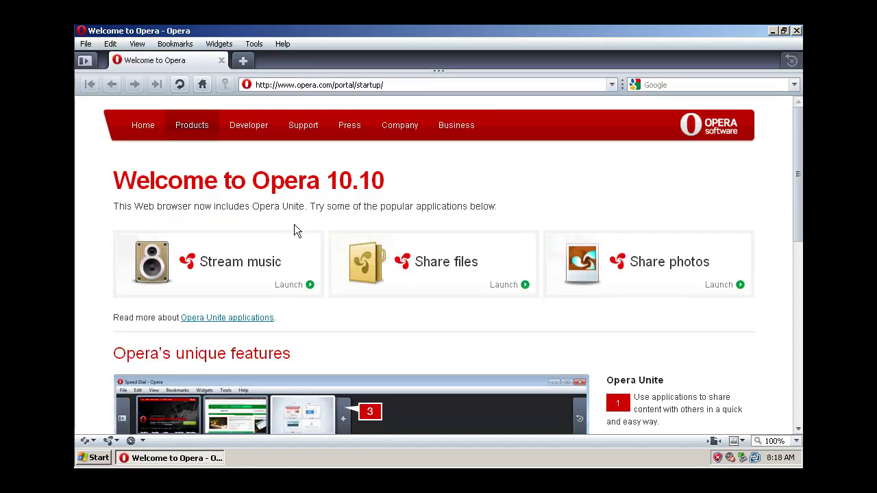
{"action": "left_click", "coordinate": [255, 44]}
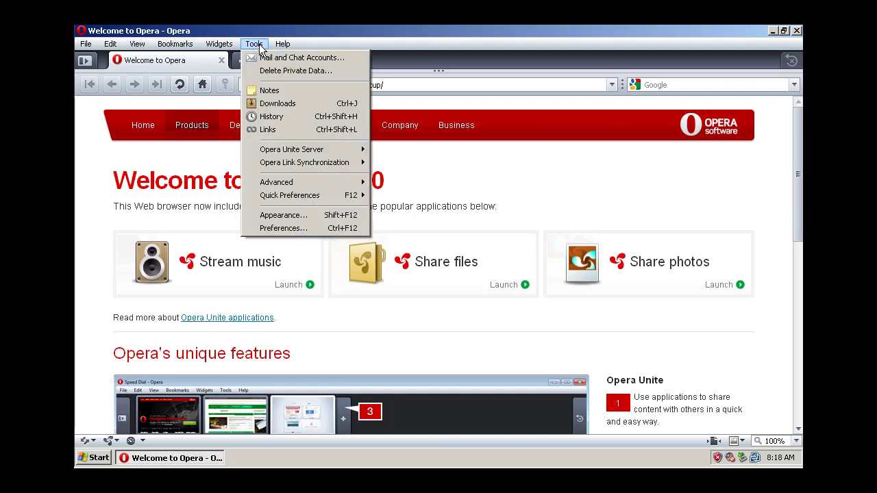
{"action": "left_click", "coordinate": [260, 229]}
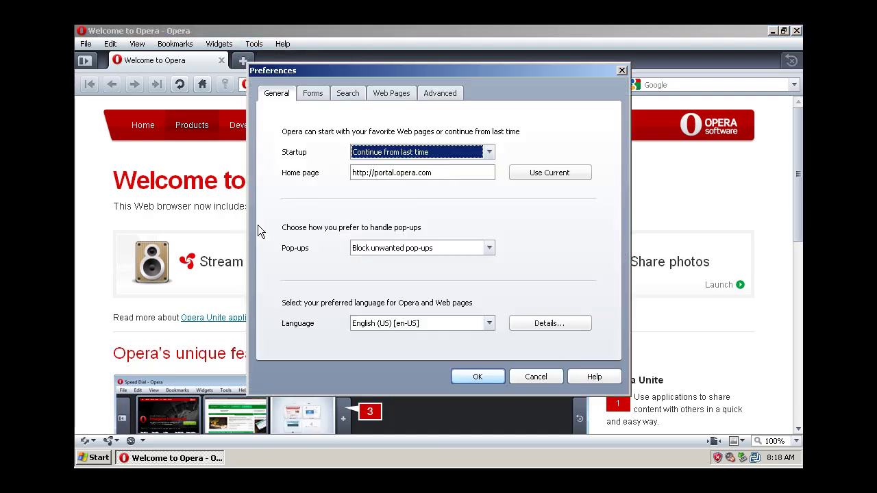
{"action": "left_click", "coordinate": [488, 153]}
{"action": "left_click", "coordinate": [461, 186]}
{"action": "left_click", "coordinate": [415, 173]}
{"action": "left_click_drag", "start_coordinate": [415, 173], "coordinate": [375, 173]}
{"action": "type", "text": "www.vmware"}
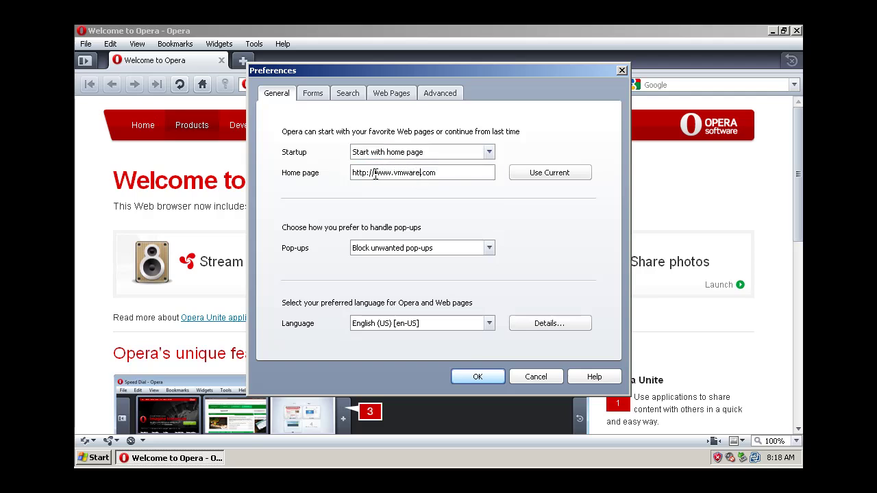
Enable automatic proxy configuration in Opera's network preferences and save the preferences.
{"action": "left_click", "coordinate": [429, 95]}
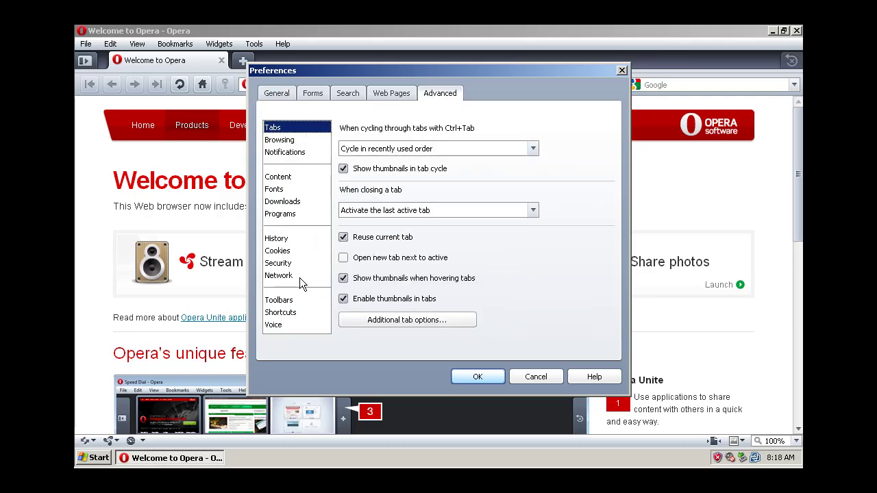
{"action": "left_click", "coordinate": [299, 276]}
{"action": "left_click", "coordinate": [383, 152]}
{"action": "left_click", "coordinate": [316, 329]}
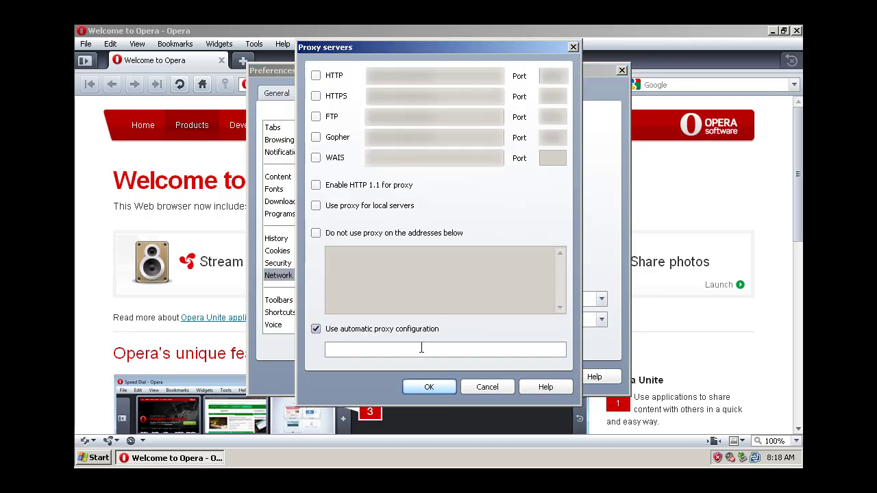
{"action": "left_click", "coordinate": [419, 390]}
{"action": "left_click", "coordinate": [457, 379]}
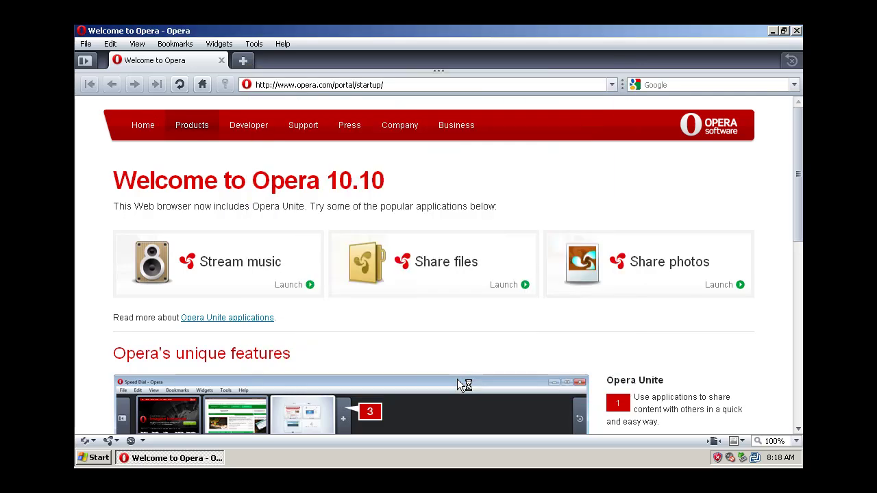
Load Opera's home page to test the new setting, and close the browser.
{"action": "left_click", "coordinate": [203, 83]}
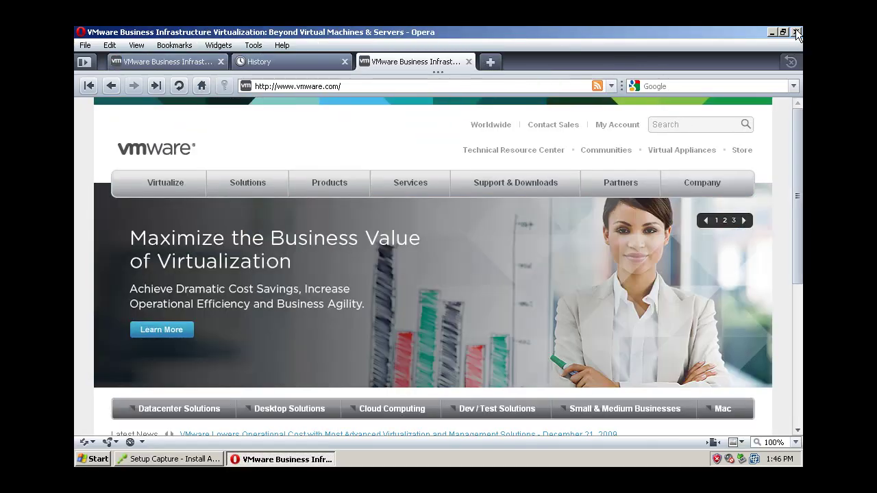
{"action": "left_click", "coordinate": [796, 30]}
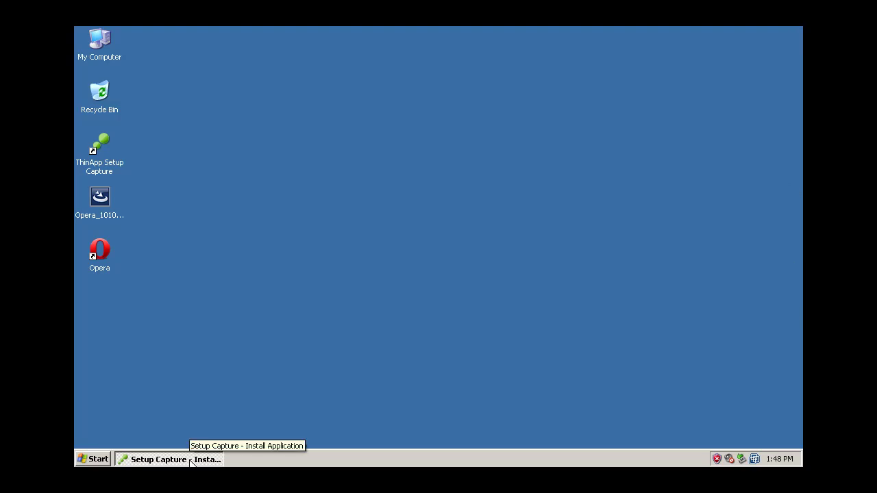
Return to Setup Capture and run the postscan, confirming that the application is completely installed and configured.
{"action": "left_click", "coordinate": [192, 460]}
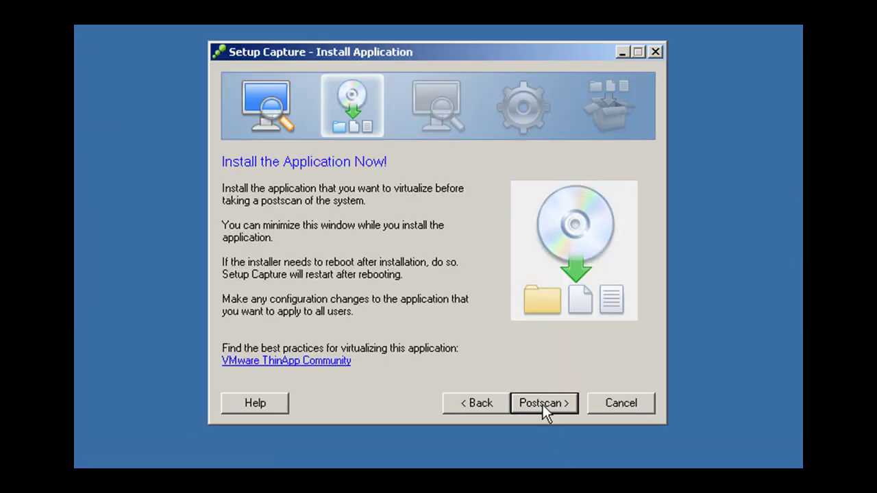
{"action": "left_click", "coordinate": [542, 405]}
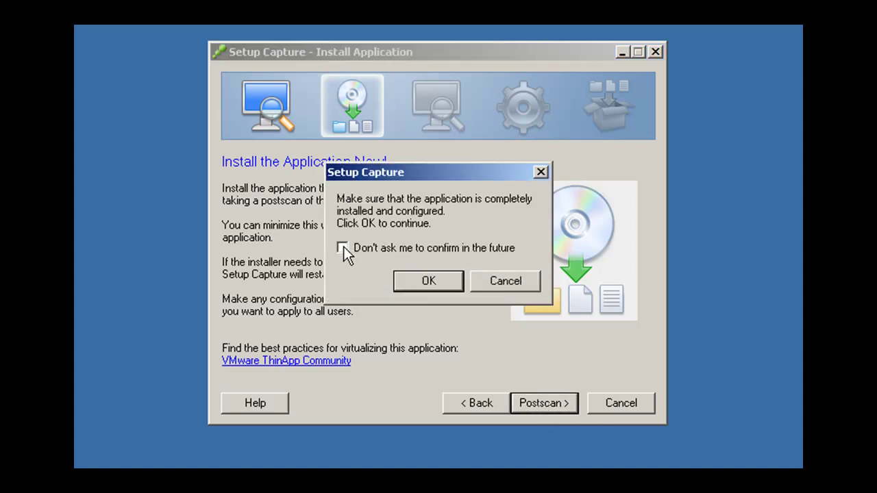
{"action": "left_click", "coordinate": [406, 279]}
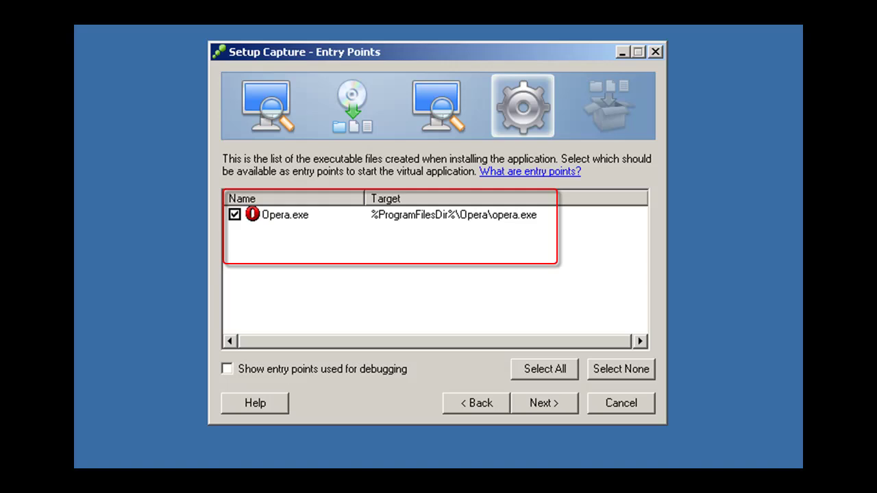
Configure the capture with entry point Opera.exe, access for Everyone, Merged isolation mode, the User profile sandbox location and anonymous usage statistics sent to VMware.
{"action": "left_click", "coordinate": [537, 406]}
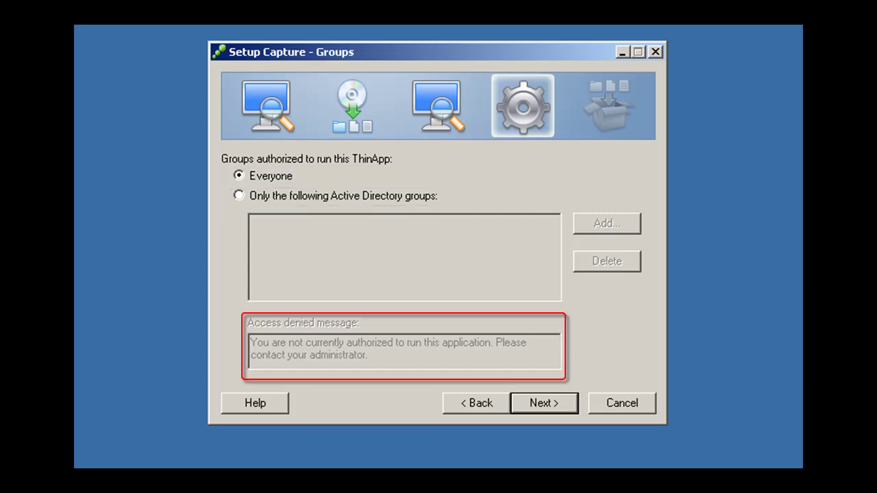
{"action": "left_click", "coordinate": [541, 404]}
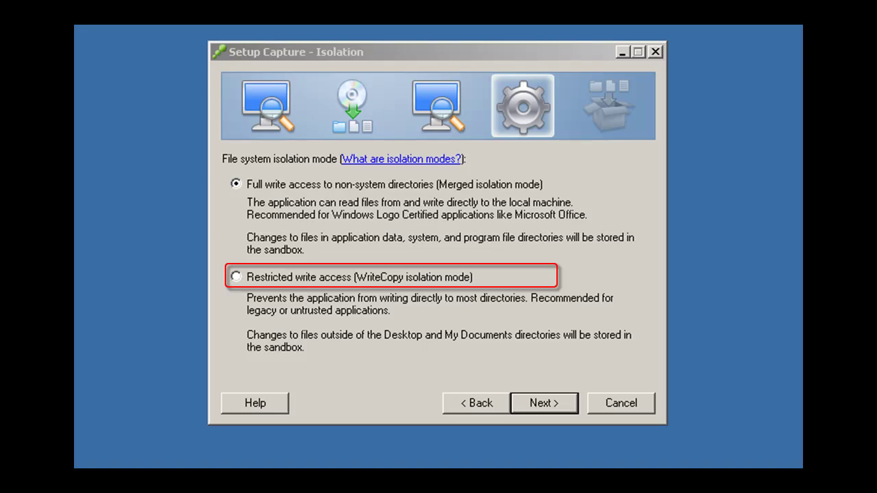
{"action": "left_click", "coordinate": [548, 405]}
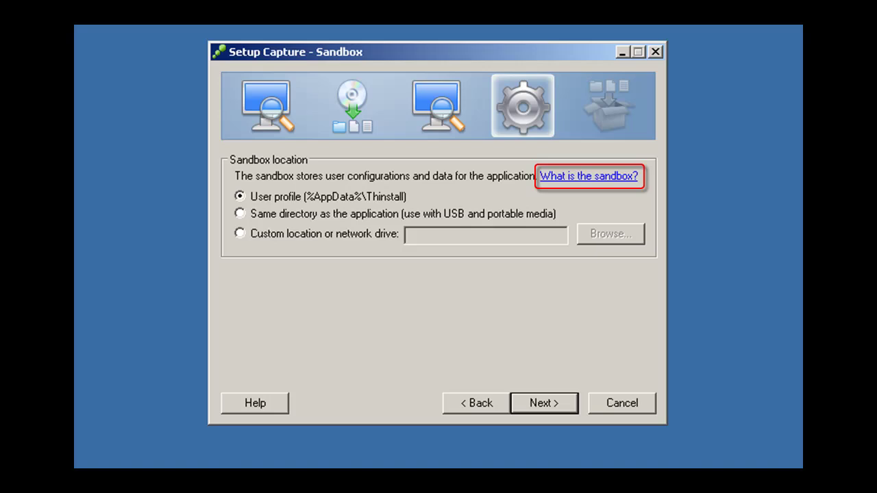
{"action": "left_click", "coordinate": [535, 403]}
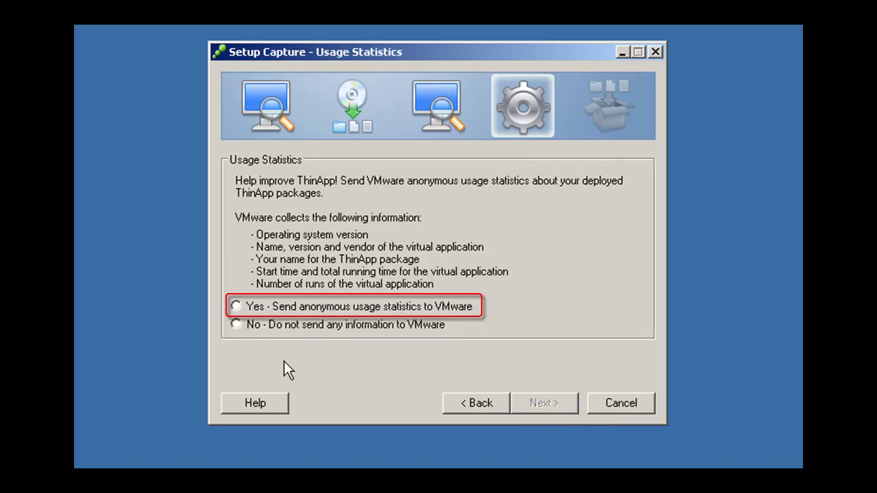
{"action": "left_click", "coordinate": [236, 306]}
{"action": "left_click", "coordinate": [534, 402]}
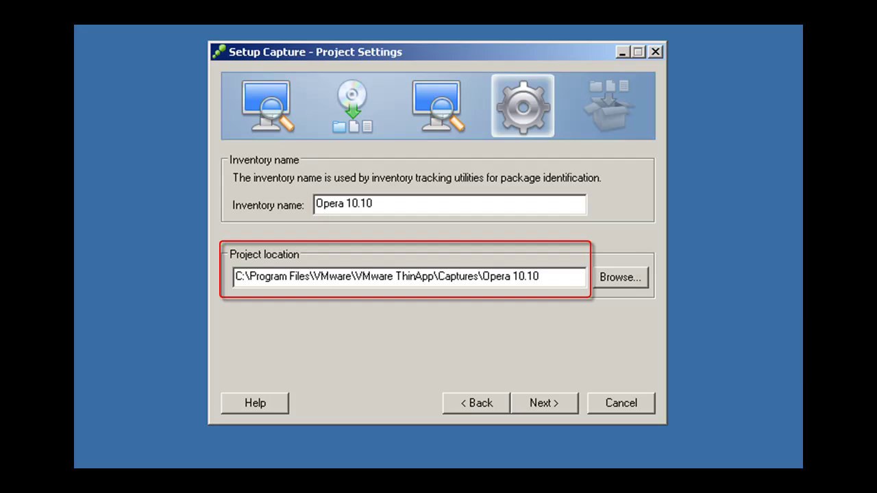
Save the Opera 10.10 project with Opera.exe as primary data container, and build it, opening the executables folder on finishing.
{"action": "left_click", "coordinate": [546, 403]}
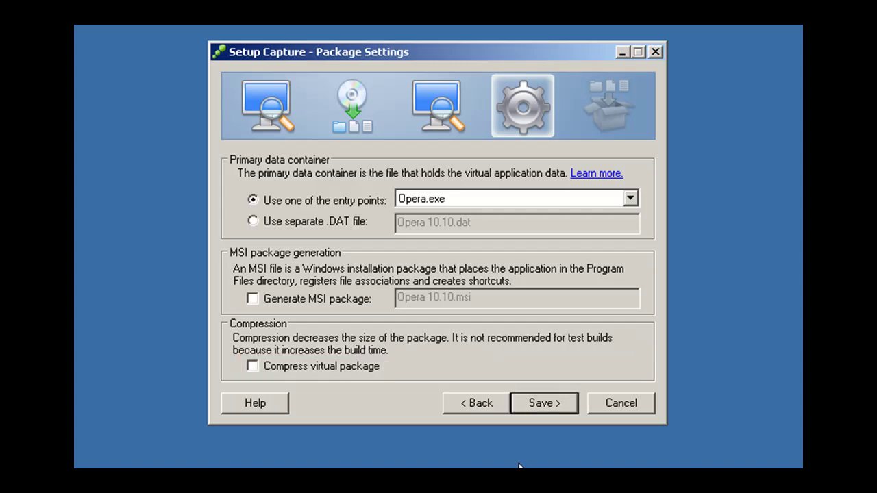
{"action": "left_click", "coordinate": [536, 406]}
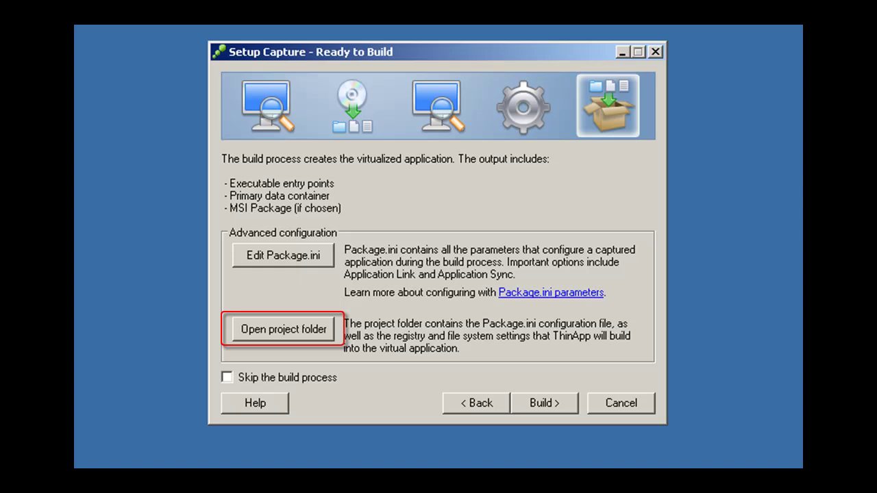
{"action": "left_click", "coordinate": [521, 403]}
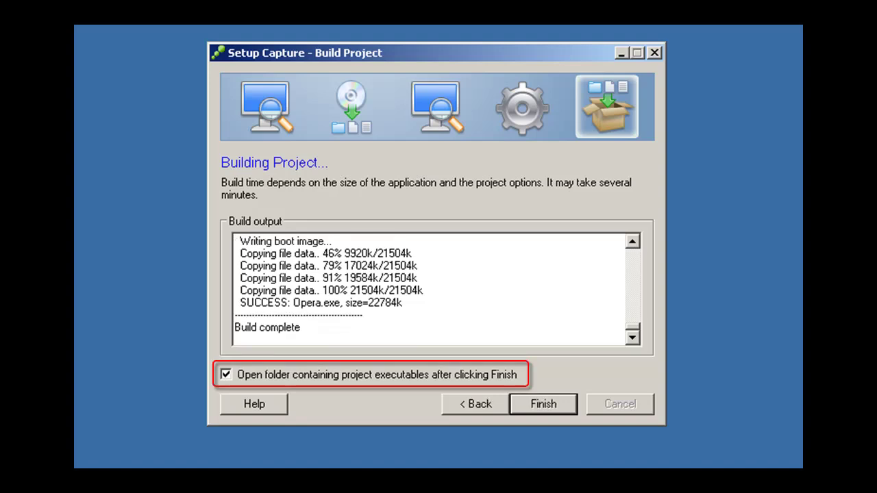
{"action": "left_click", "coordinate": [543, 404]}
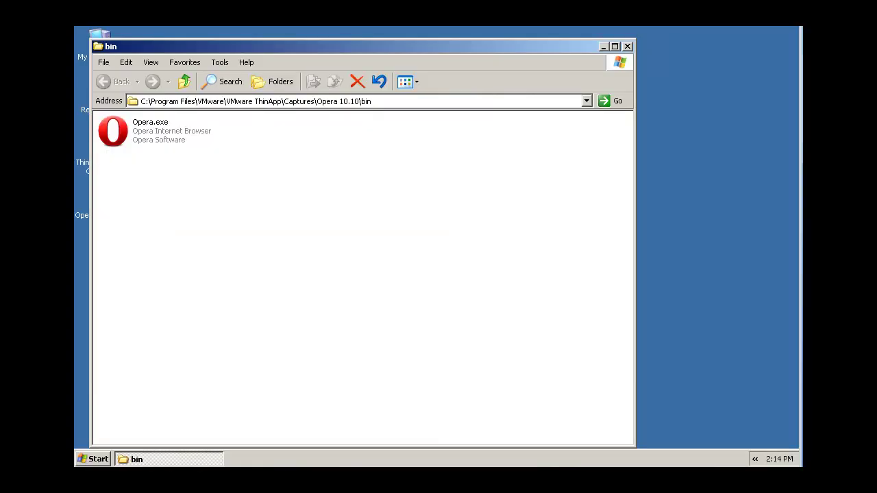
Launch the virtualized Opera.exe from the project's bin folder and decline making it the default Web browser.
{"action": "left_click", "coordinate": [126, 135]}
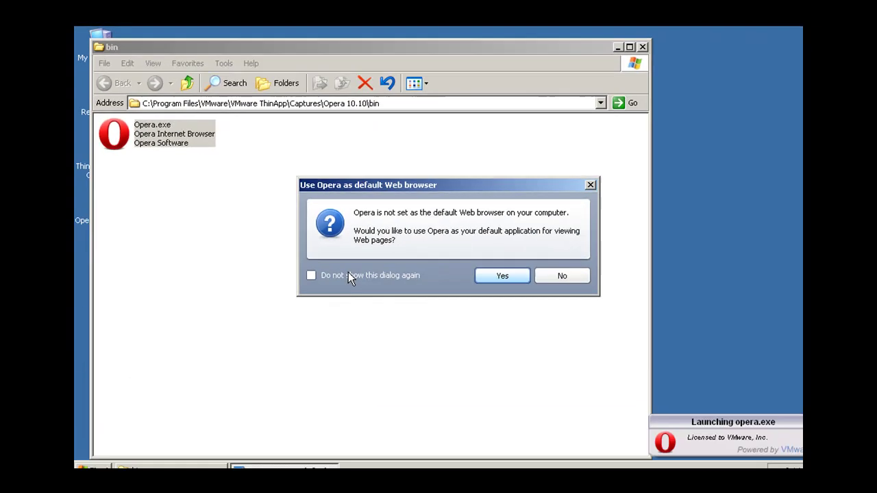
{"action": "left_click", "coordinate": [546, 274]}
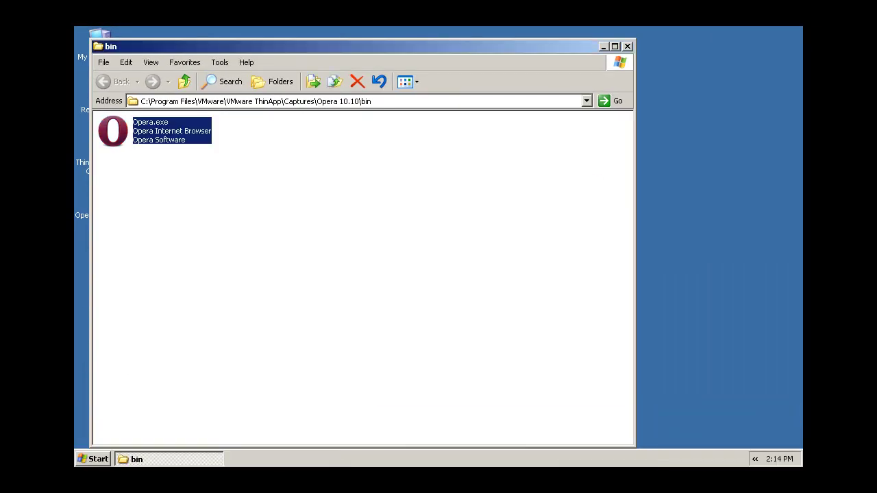